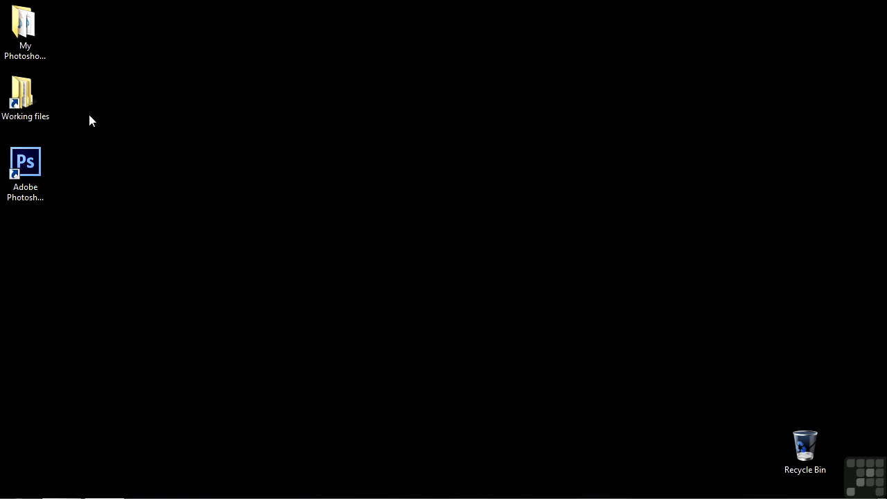
Open render-animation.psd from Working files > Photoshop projects in Photoshop.
double_click(39, 103)
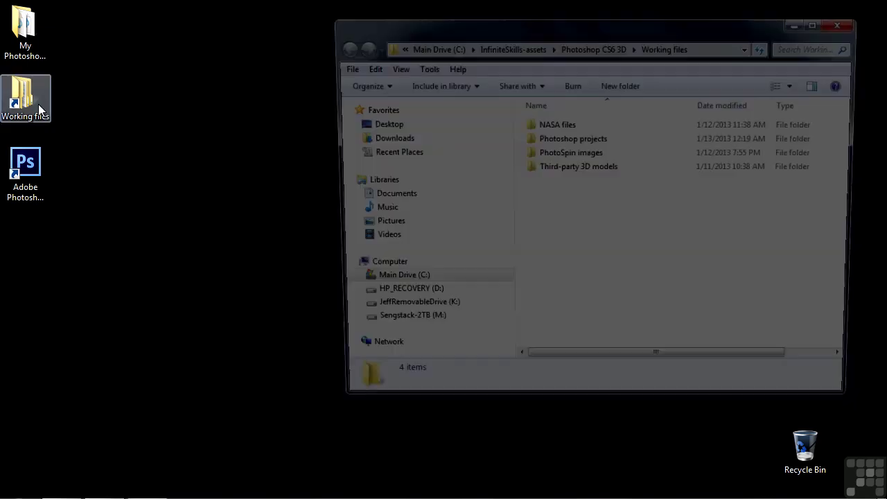
double_click(538, 141)
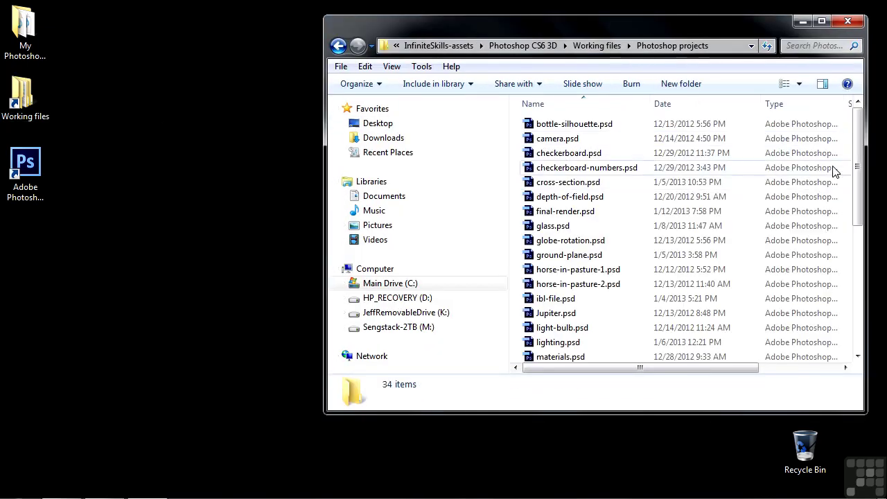
left_click_drag(858, 178, 857, 299)
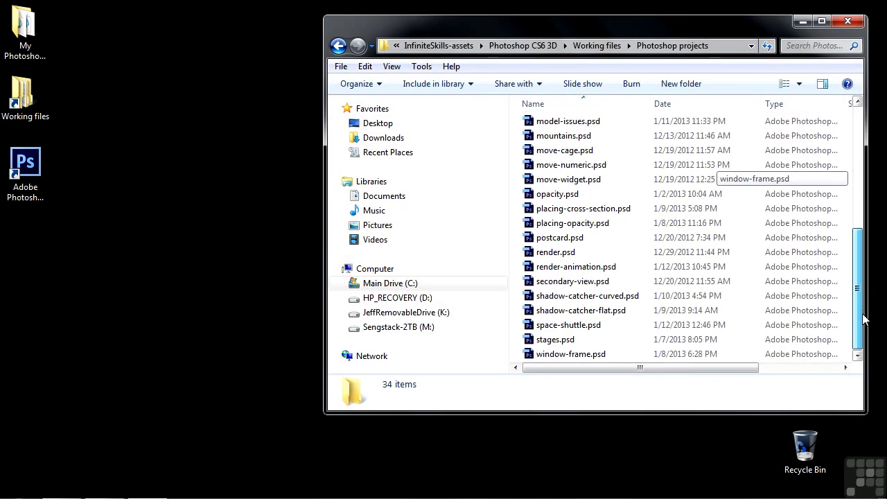
double_click(529, 268)
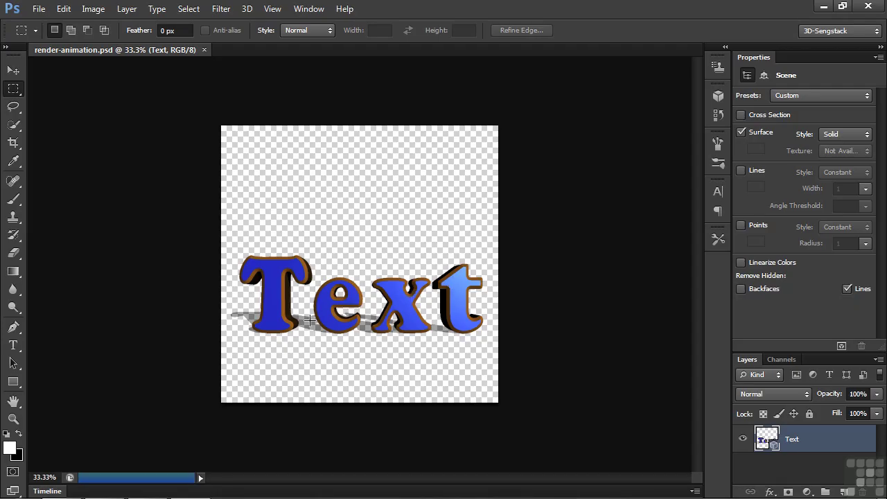
Show the timeline zoomed to frames, enable Text mesh keyframing, and move the playhead near the start.
left_click(46, 491)
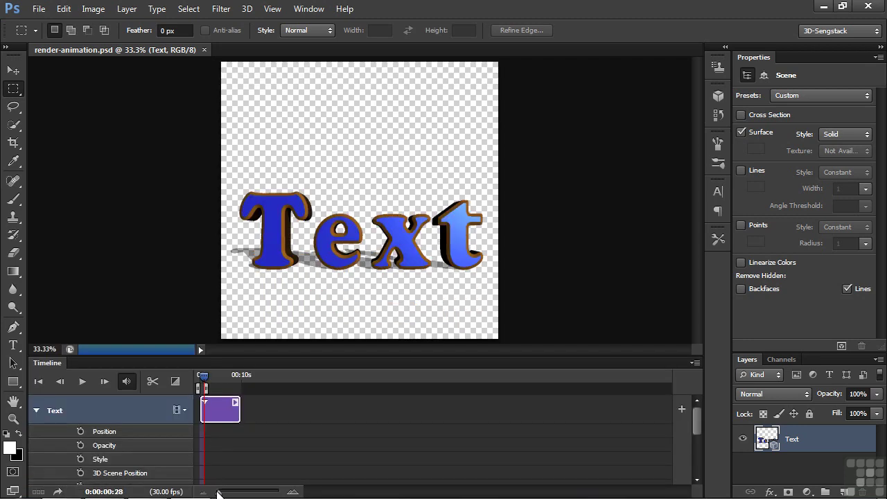
left_click_drag(220, 493, 251, 493)
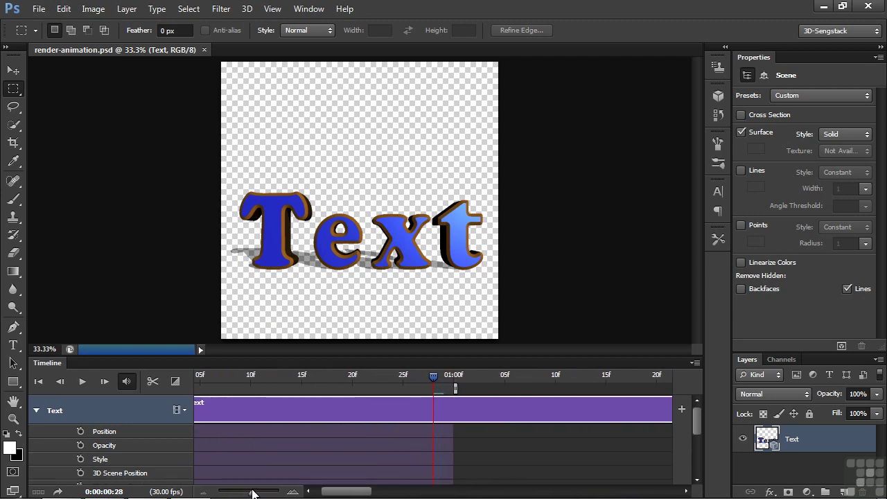
left_click_drag(696, 416, 695, 457)
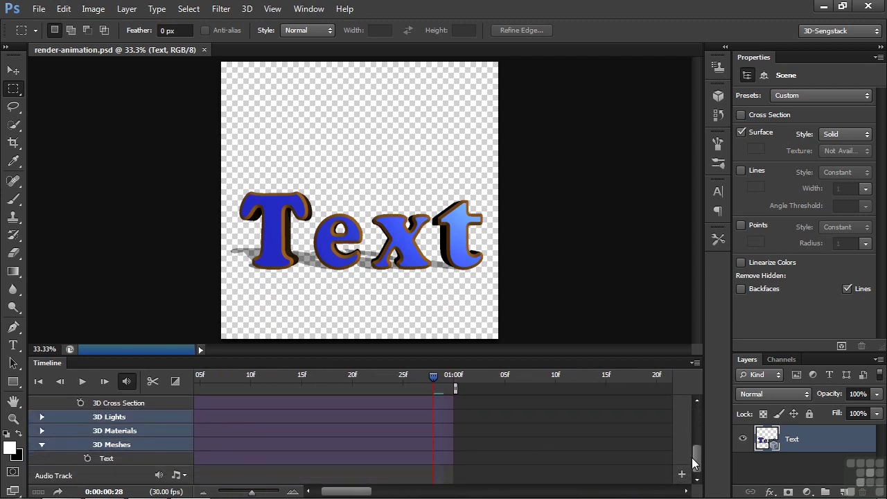
left_click(88, 459)
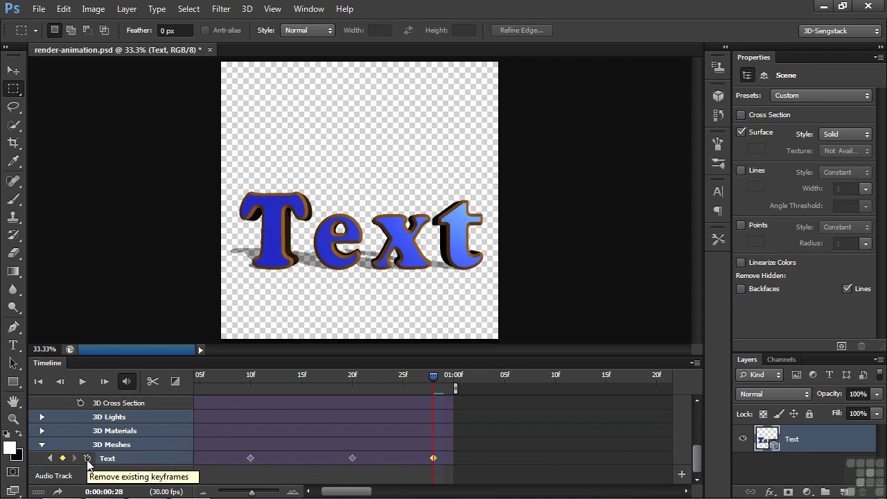
left_click_drag(438, 380, 202, 388)
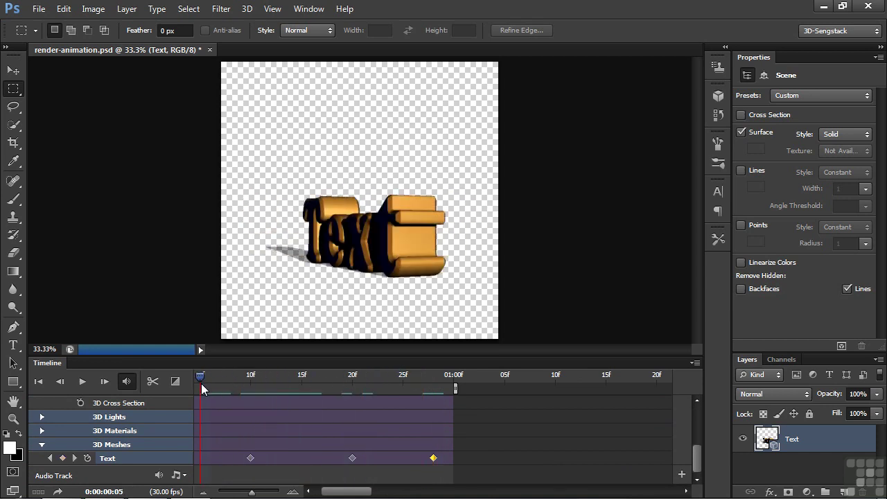
Bring up the Render Video settings, keeping Adobe Media Encoder as the encoder.
left_click(39, 9)
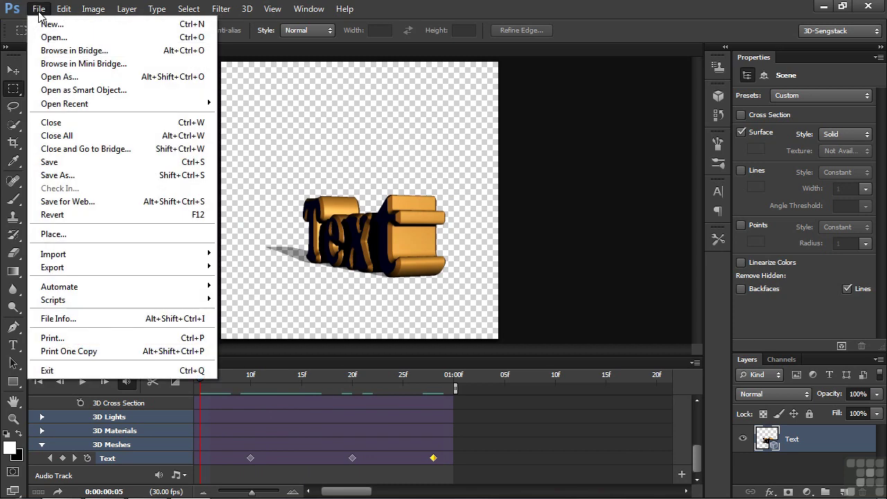
mouse_move(84, 271)
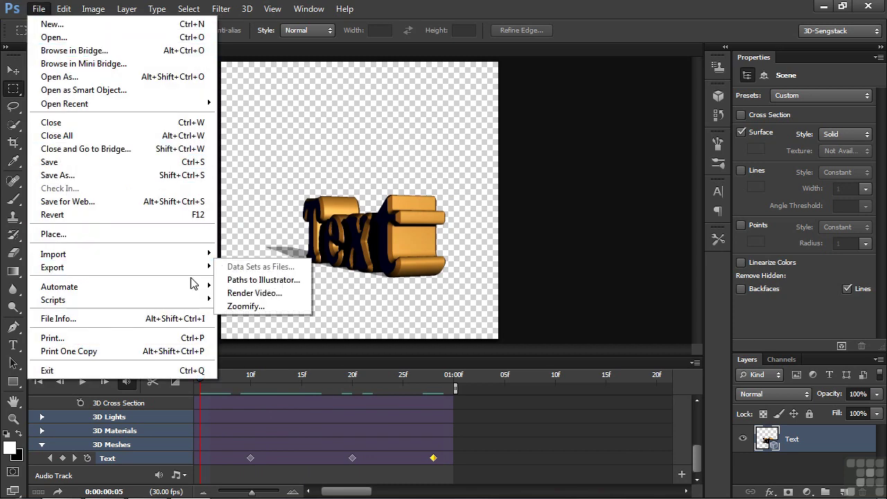
left_click(240, 295)
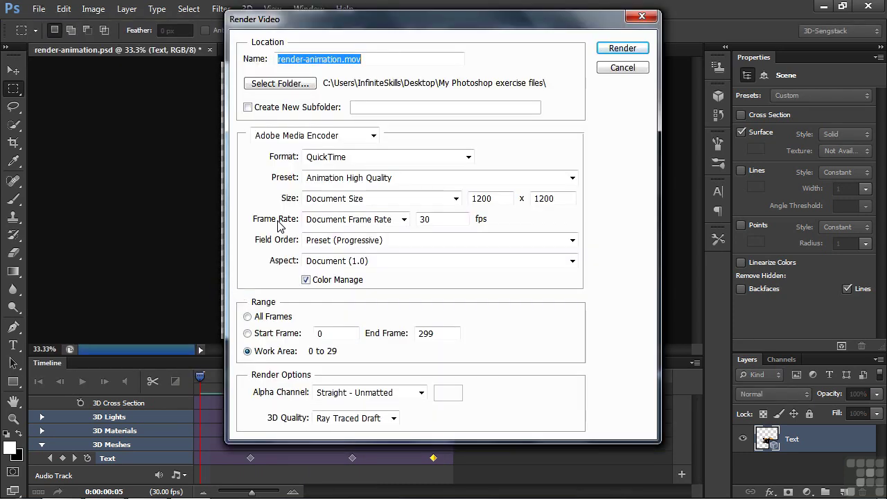
left_click(373, 136)
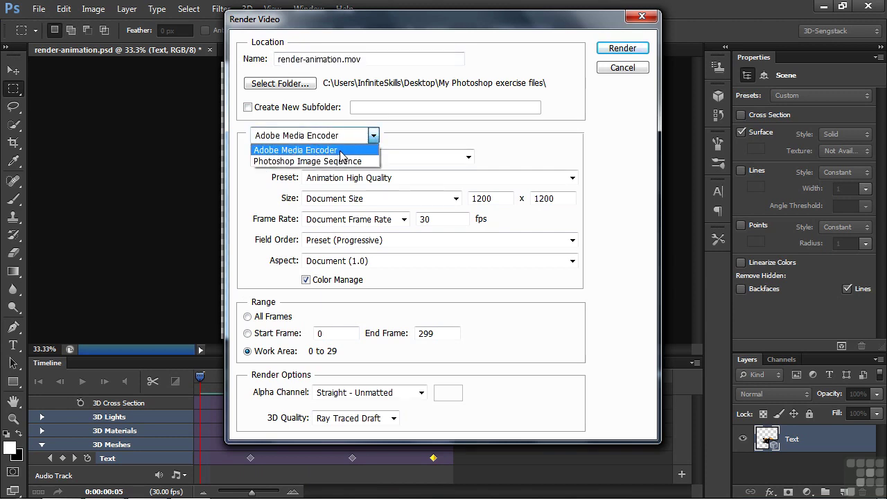
left_click(340, 150)
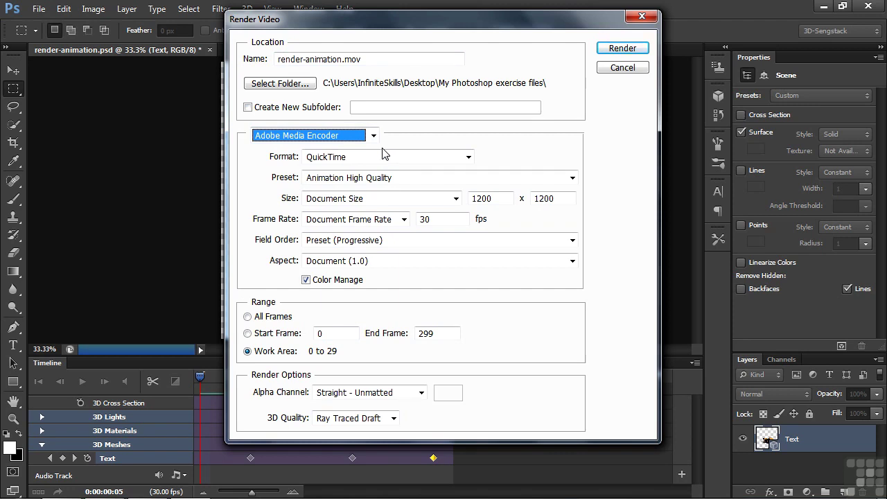
Render the animation as DPX using the 1920 x 1080 24p Full Range preset.
left_click(467, 157)
left_click(382, 171)
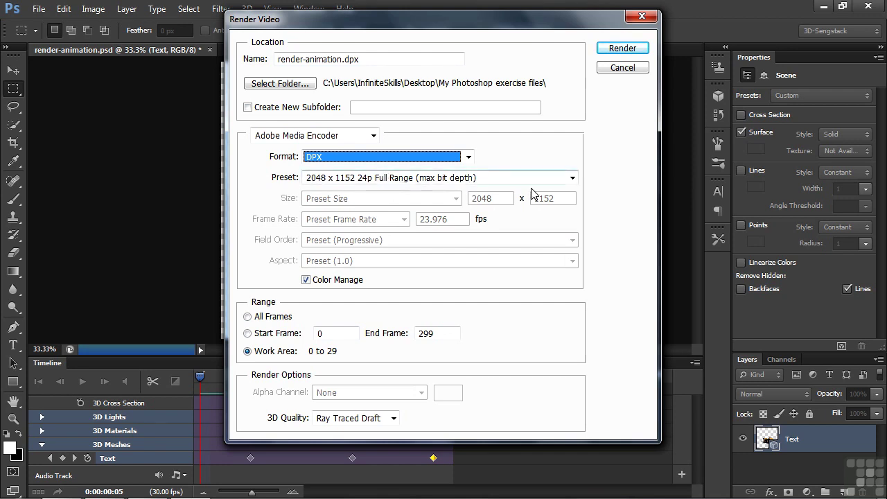
left_click(572, 178)
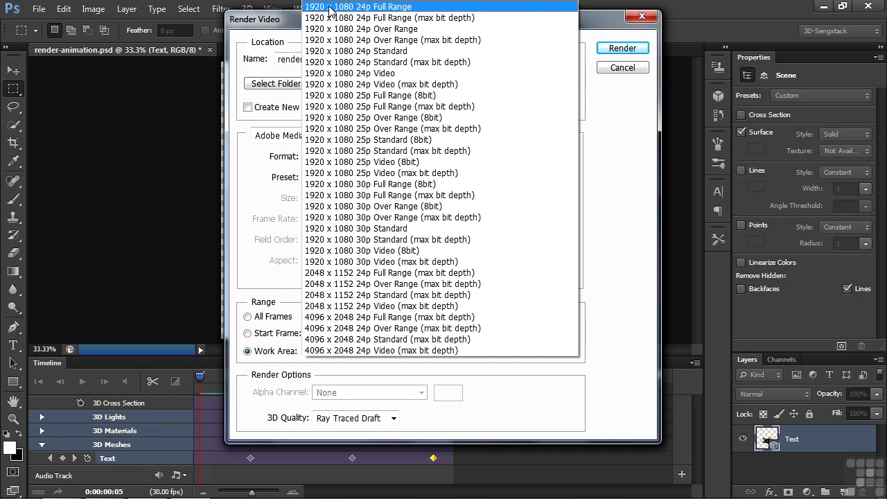
left_click(329, 10)
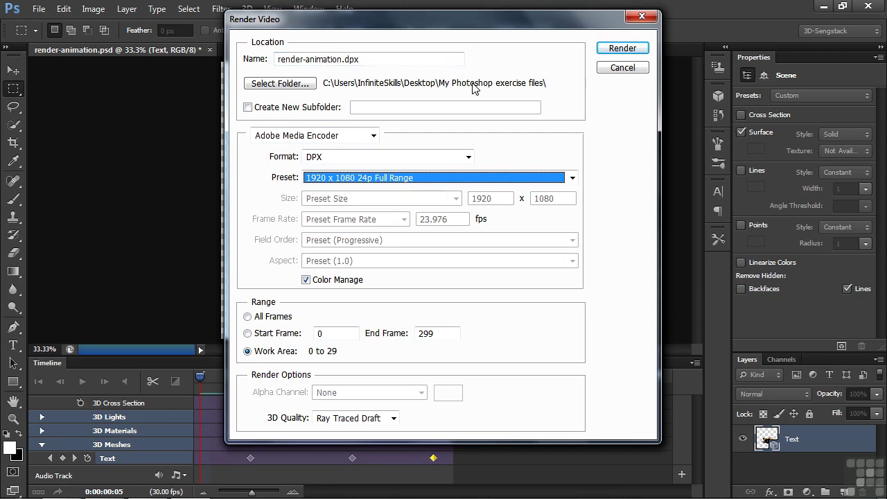
left_click(622, 49)
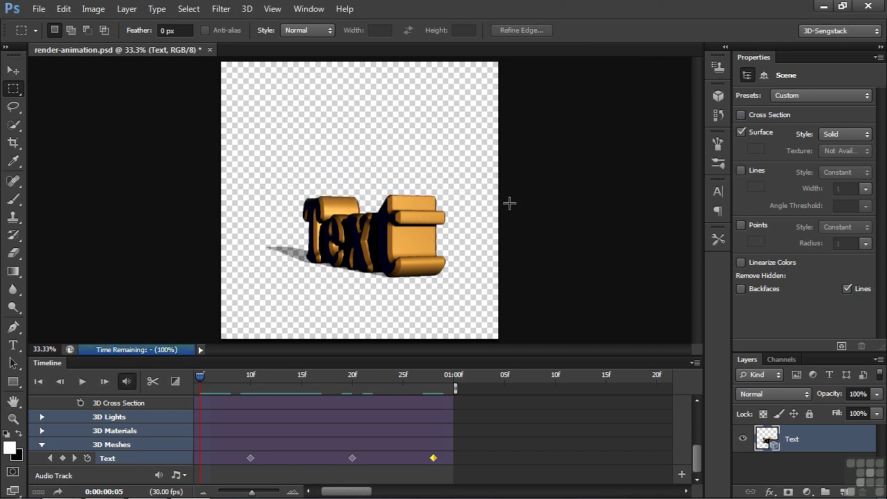
Minimize Photoshop and browse the My Photoshop exercise files folder to the rendered DPX frames.
left_click(823, 6)
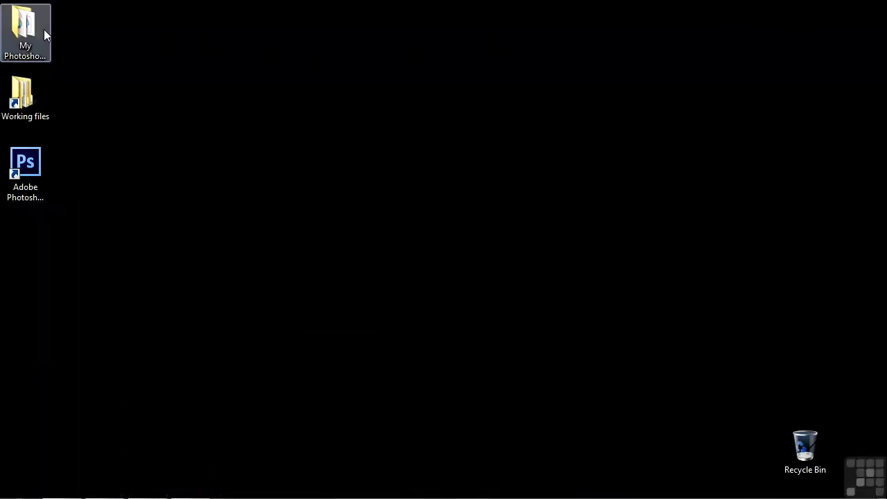
left_click(33, 31)
double_click(21, 33)
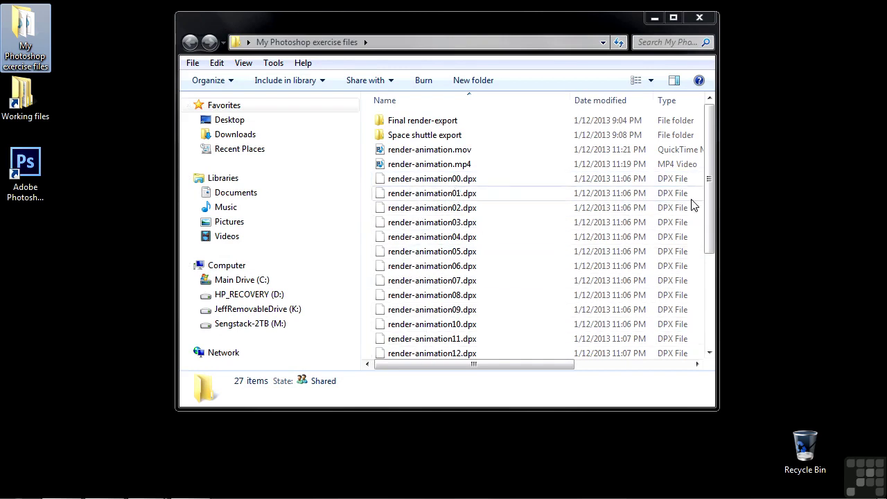
left_click_drag(711, 232, 709, 202)
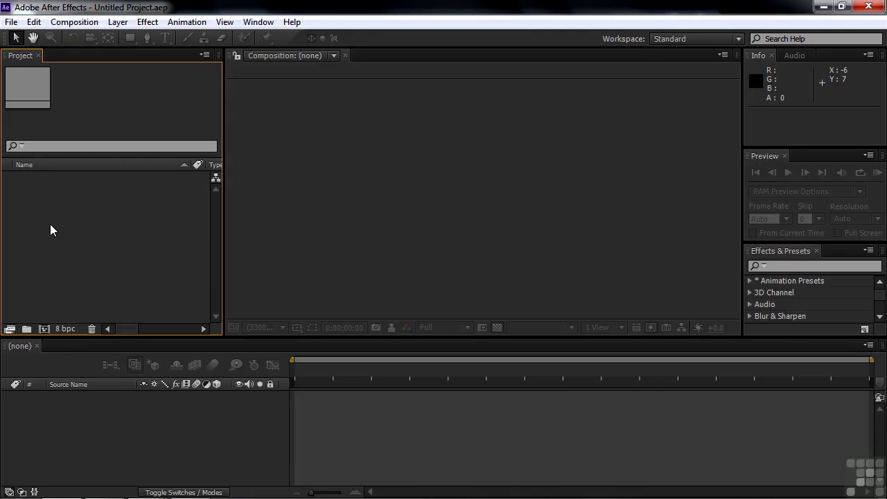
Import render-animation00.dpx as a DPX/Cineon sequence into the After Effects project.
double_click(49, 224)
left_click(346, 163)
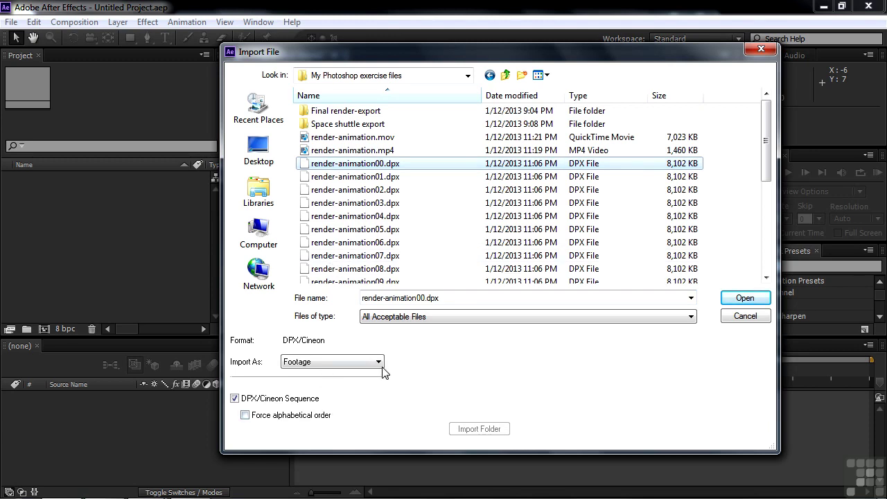
left_click(746, 300)
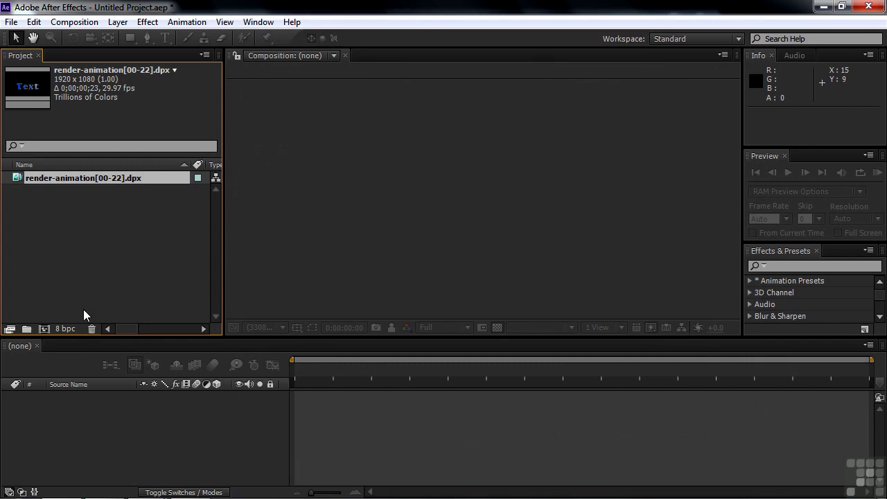
Interpret the DPX footage at an assumed 10 fps, looping 5 times.
right_click(20, 183)
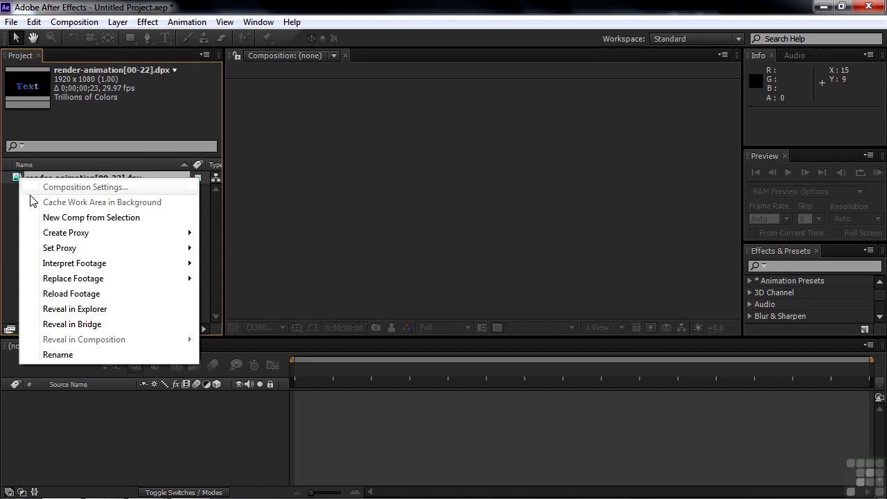
mouse_move(74, 263)
left_click(251, 263)
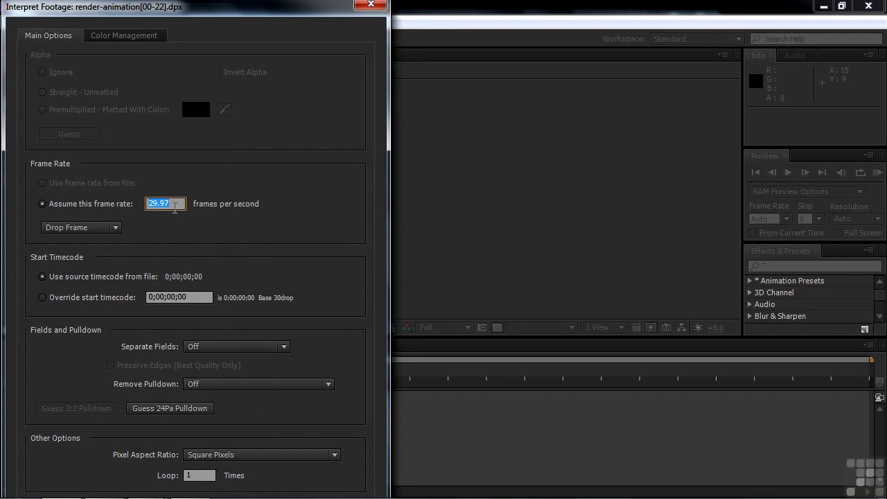
type("10")
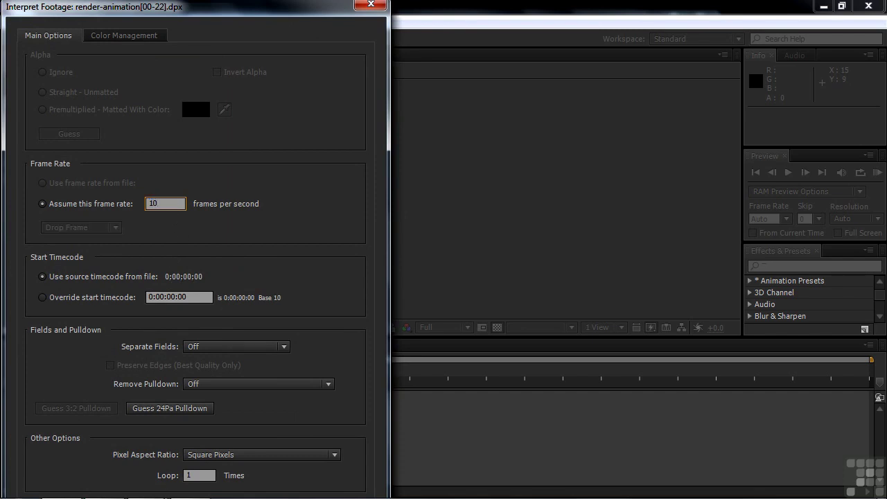
left_click(200, 475)
type("5")
key("Return")
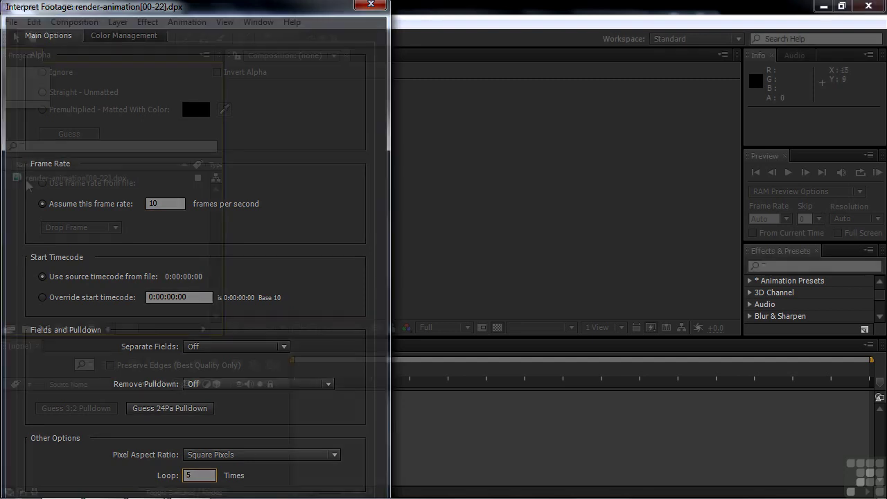
Create a render-animation composition from the DPX footage and scrub a few frames in.
left_click(19, 179)
left_click_drag(19, 179, 44, 330)
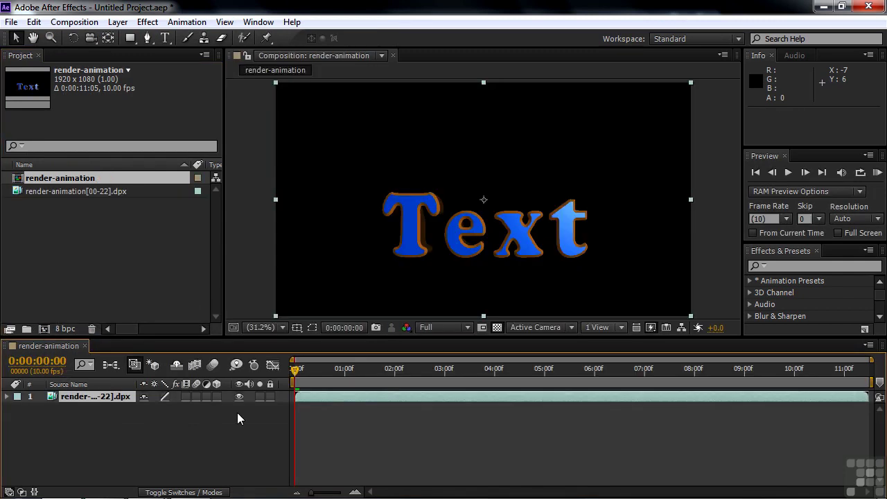
left_click_drag(297, 371, 320, 379)
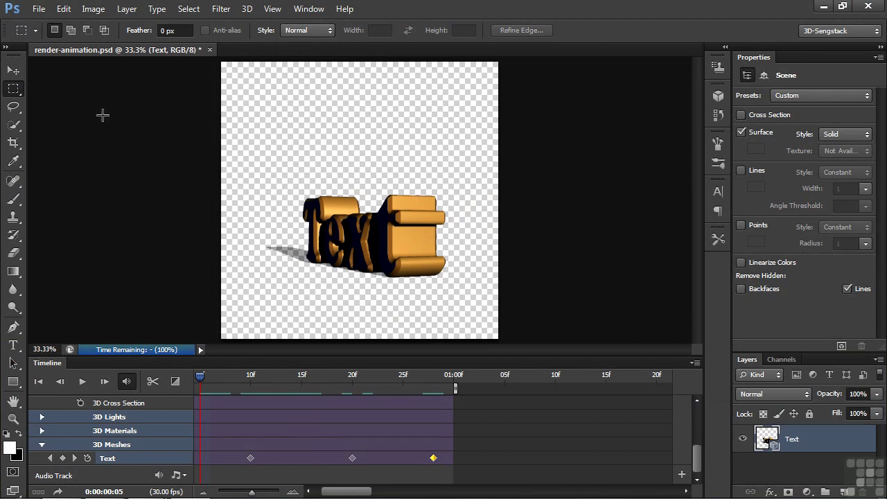
Set Photoshop's Render Video output to a Photoshop Image Sequence.
left_click(39, 9)
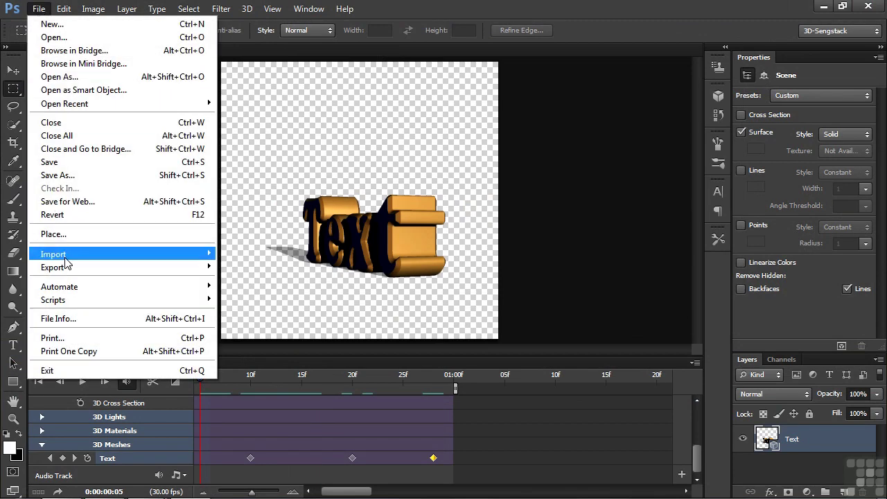
mouse_move(67, 270)
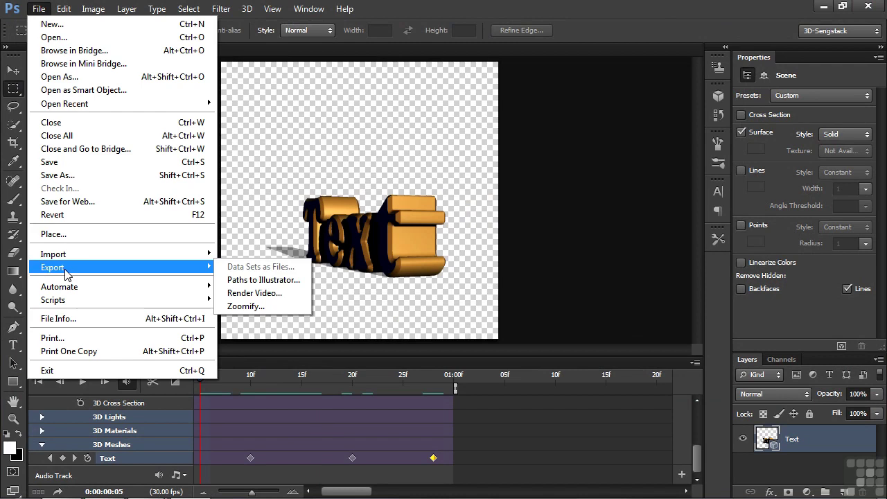
left_click(251, 293)
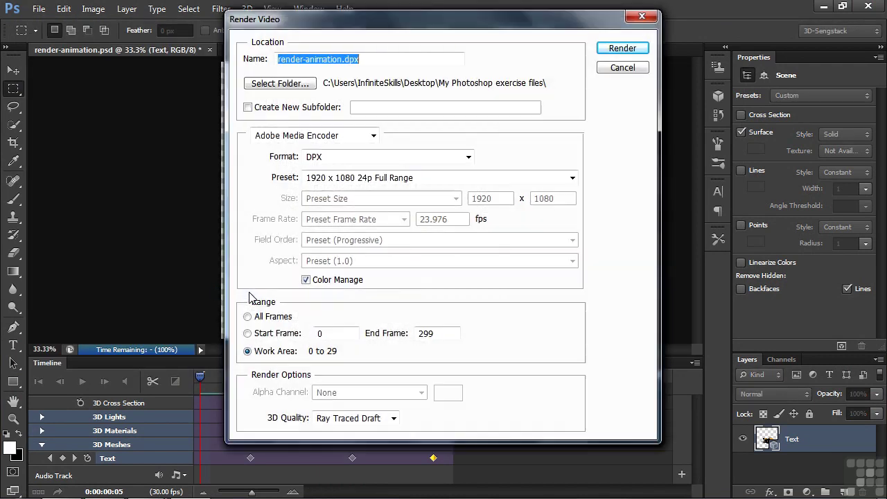
left_click(373, 135)
left_click(332, 162)
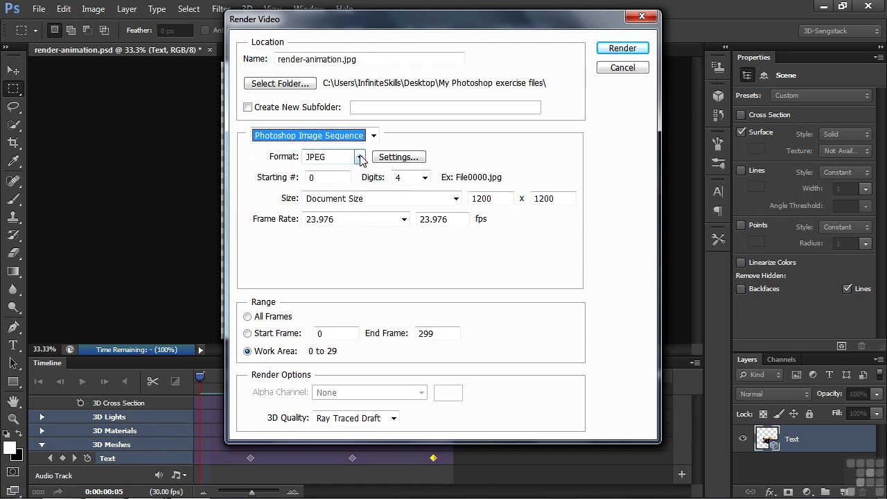
Use TIFF format, 2-digit numbering, 23.976 fps, and Straight - Unmatted alpha.
left_click(360, 158)
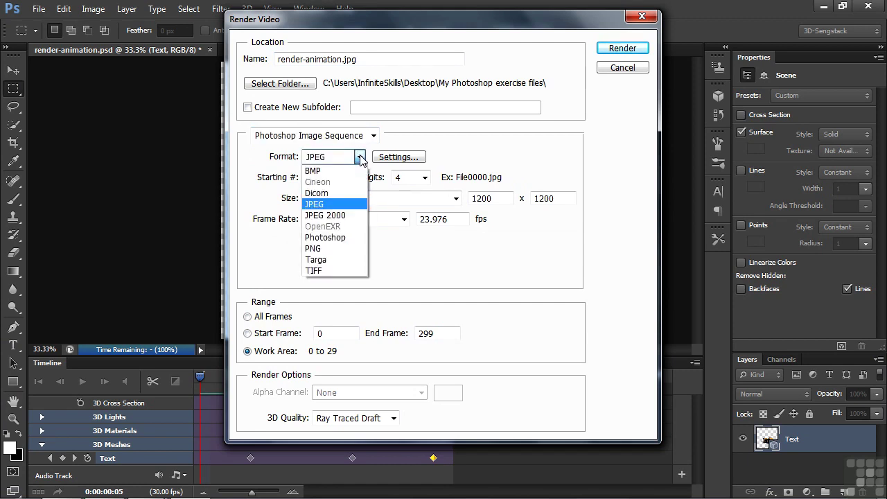
left_click(333, 272)
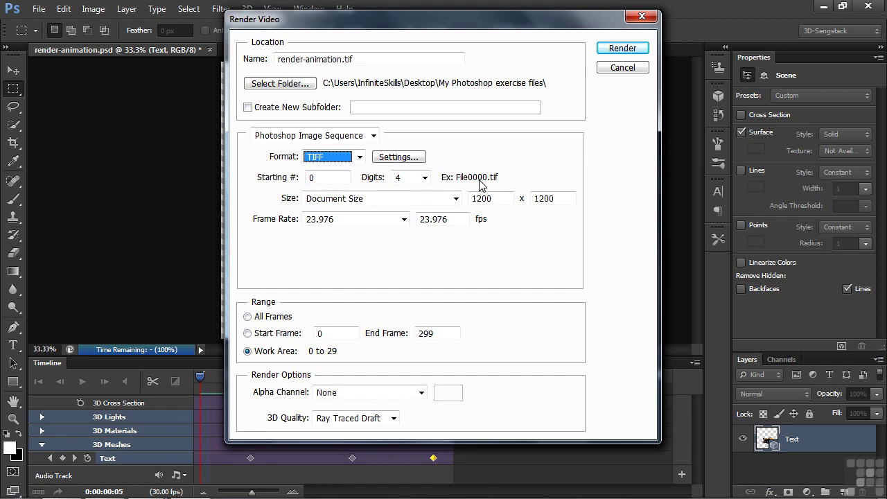
left_click(424, 178)
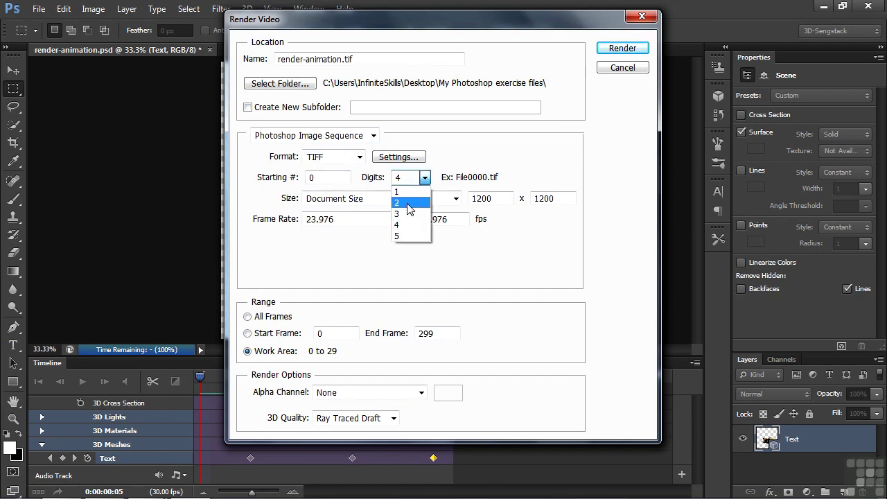
left_click(409, 203)
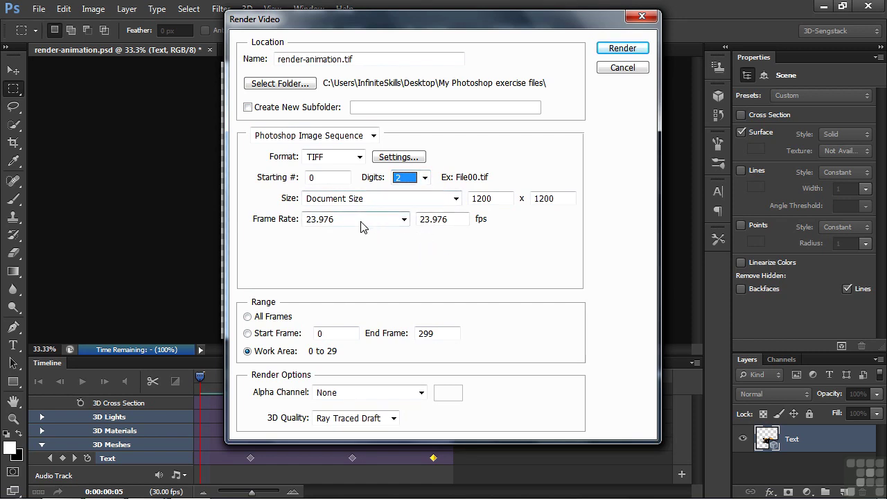
left_click(403, 219)
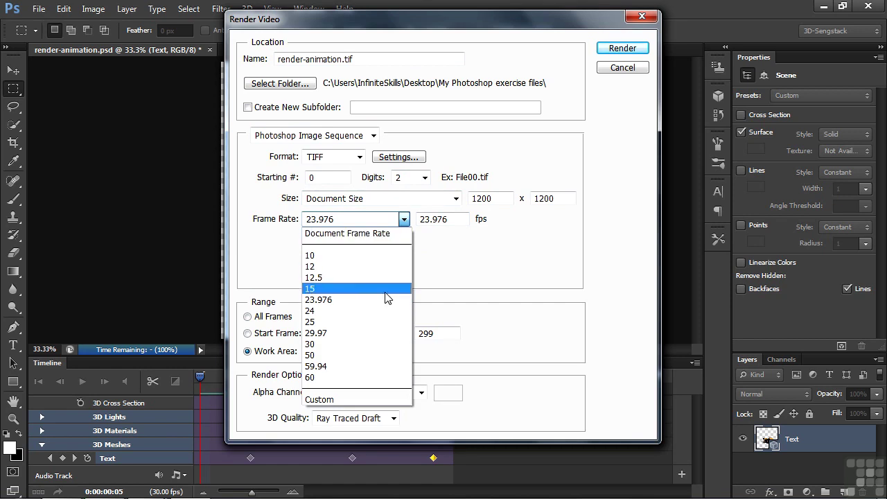
left_click(368, 302)
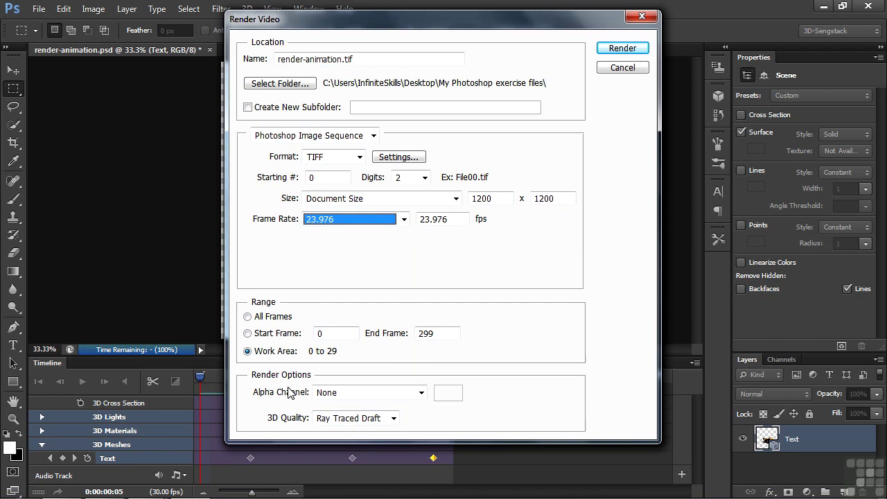
left_click(421, 393)
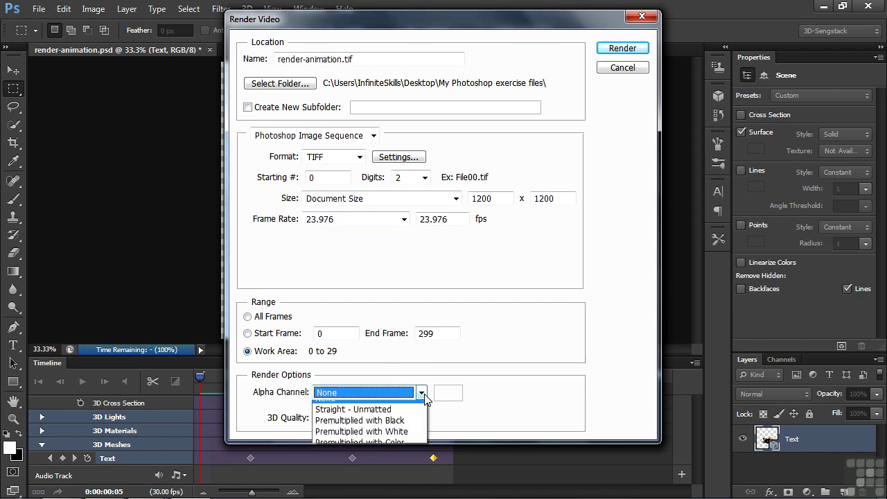
left_click(353, 417)
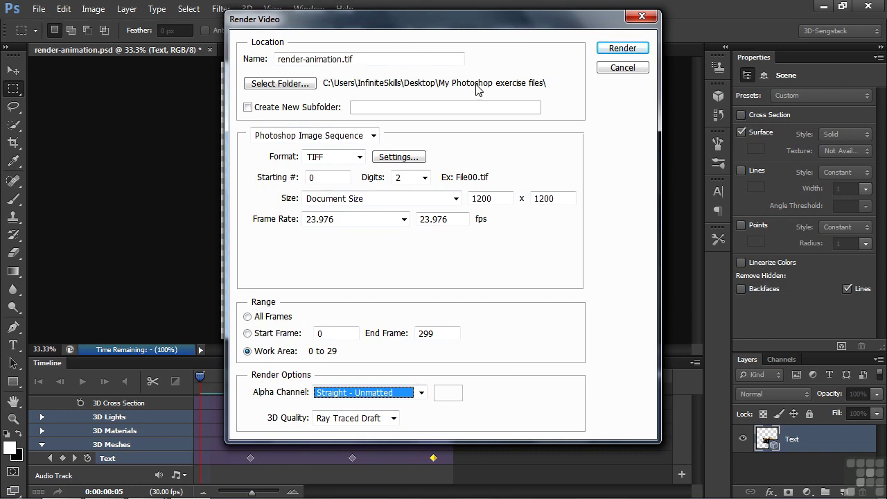
Render the TIFF sequence, accepting TIFF Options with compression NONE.
left_click(619, 50)
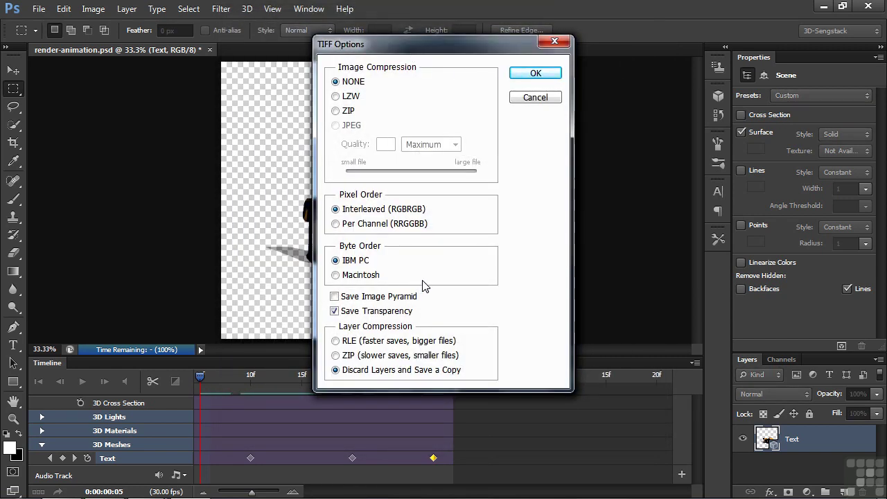
left_click(530, 72)
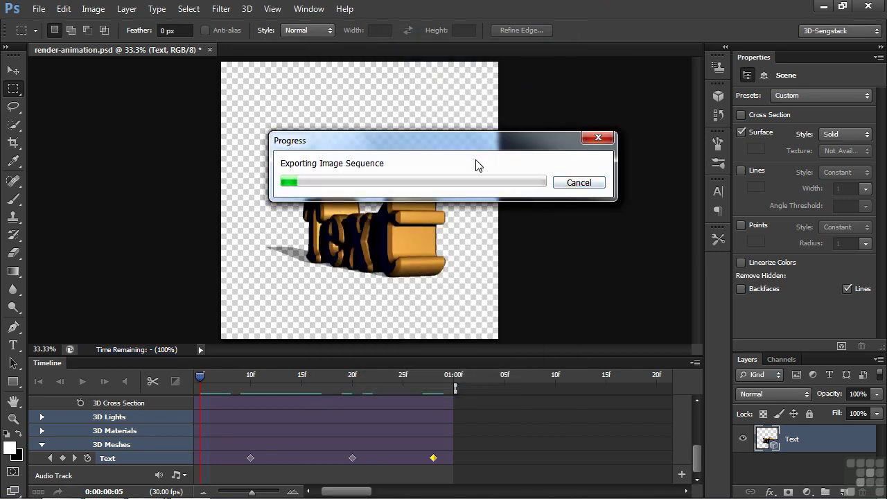
Open the desktop's My Photoshop exercise files folder and scroll down to the exported TIF frames.
left_click(823, 6)
double_click(32, 32)
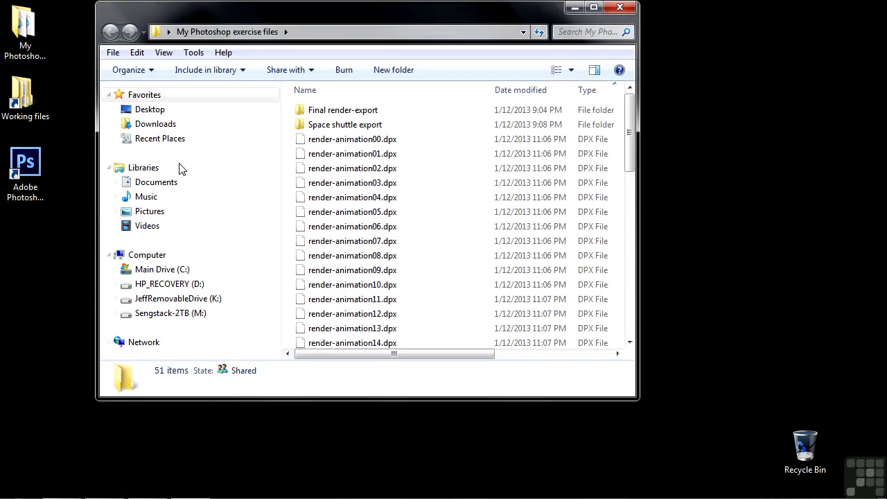
left_click_drag(629, 132, 597, 261)
mouse_move(331, 142)
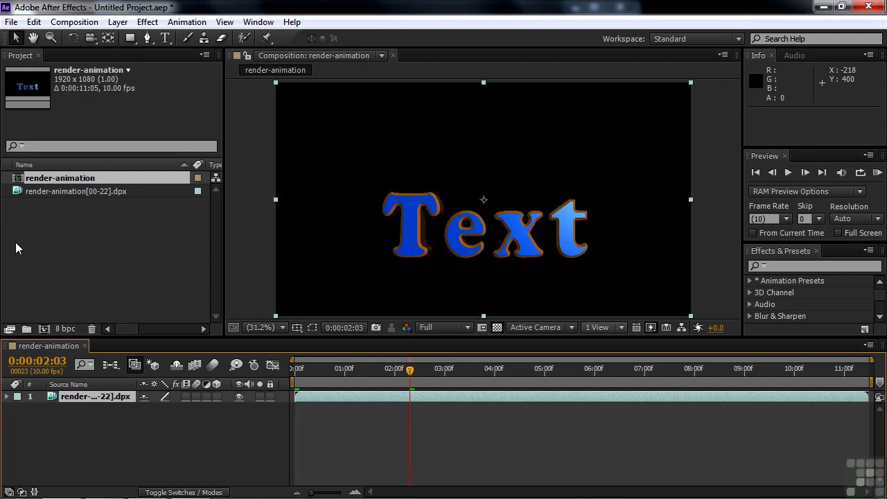
Import render-animation00.tif as a TIFF sequence, sorting files by type and accepting the alpha interpretation.
double_click(20, 245)
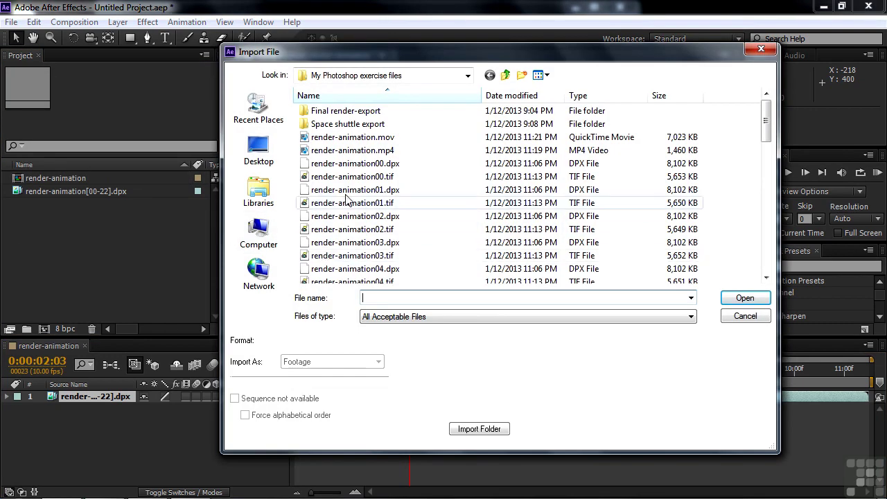
left_click(578, 95)
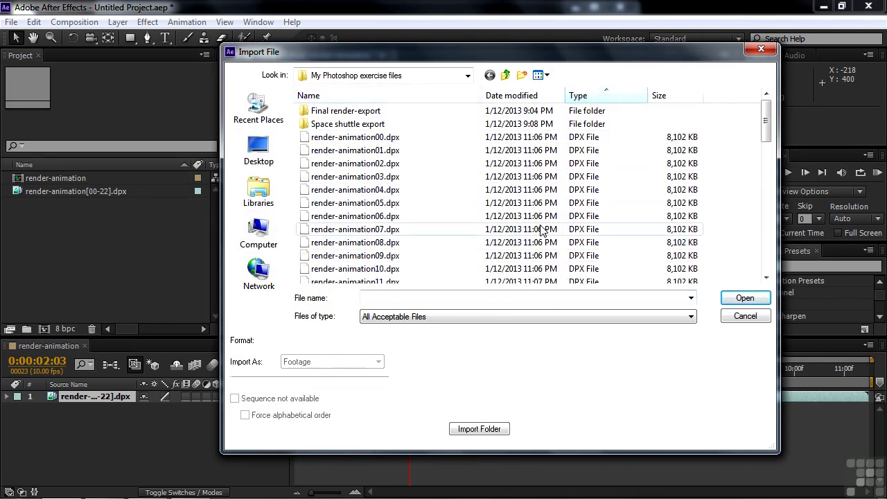
left_click_drag(765, 137, 765, 208)
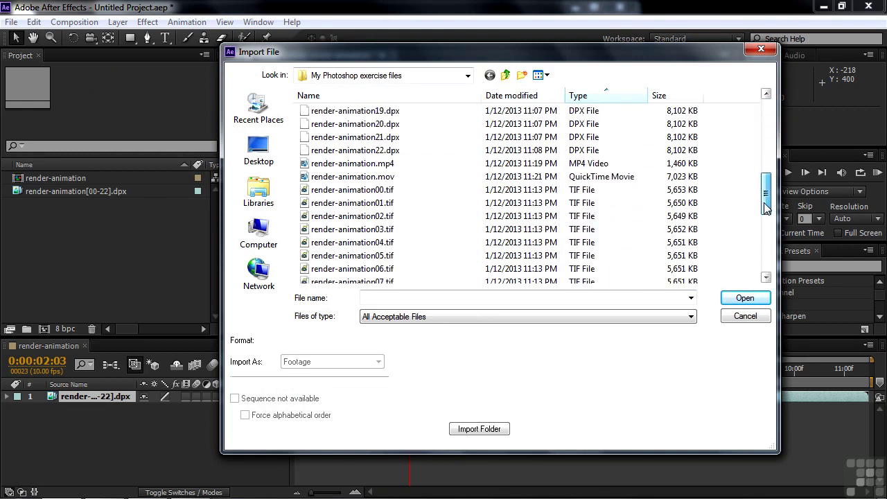
left_click(335, 190)
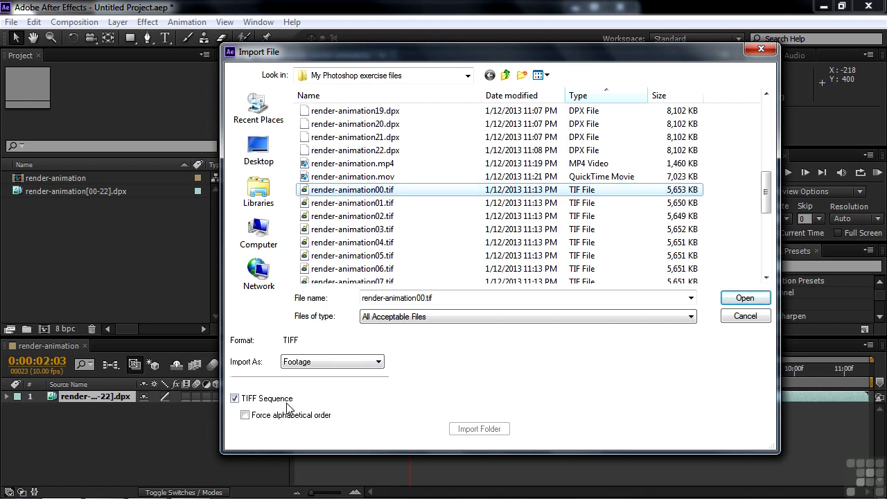
left_click(740, 297)
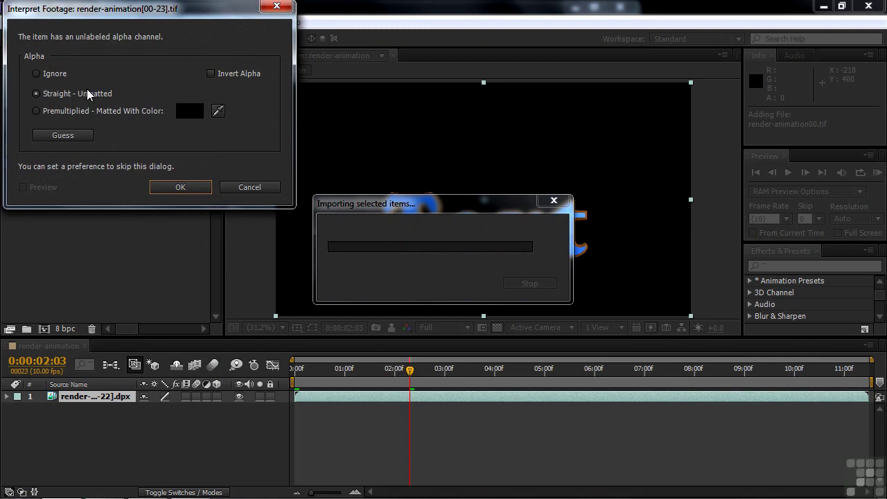
left_click(160, 189)
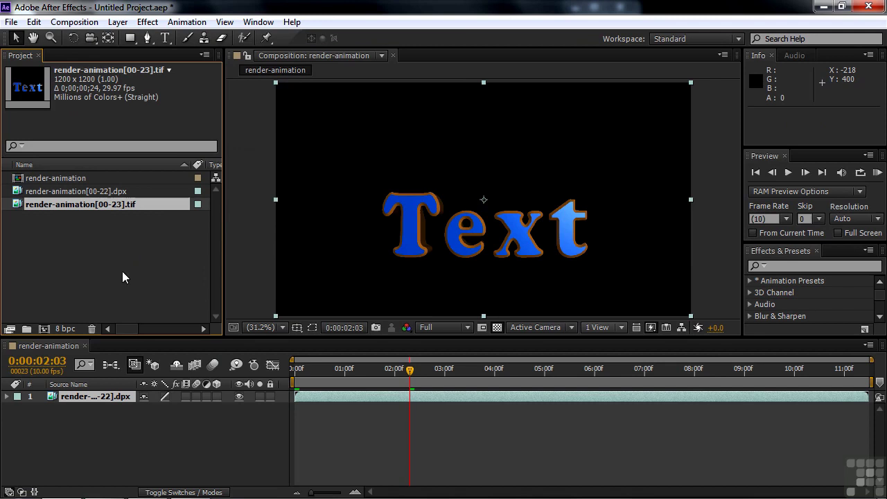
Interpret the render-animation TIF footage at 10 fps, looped 5 times, for 12 seconds.
right_click(21, 210)
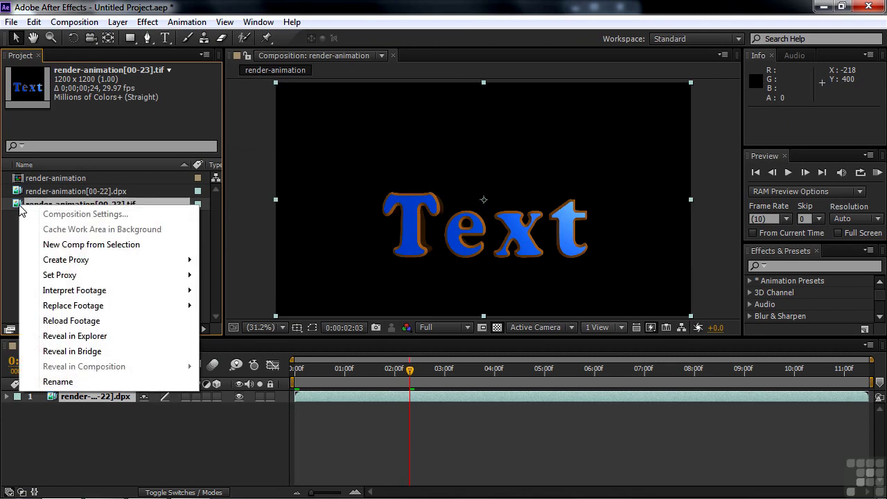
mouse_move(80, 291)
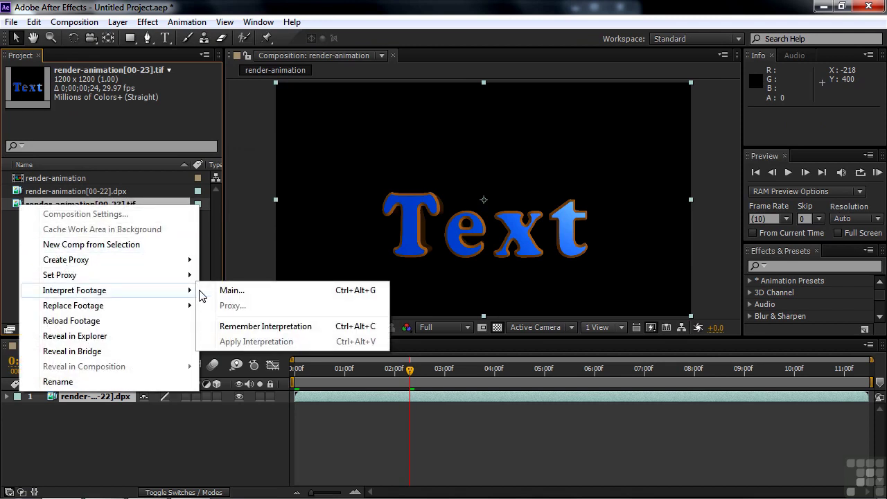
left_click(232, 291)
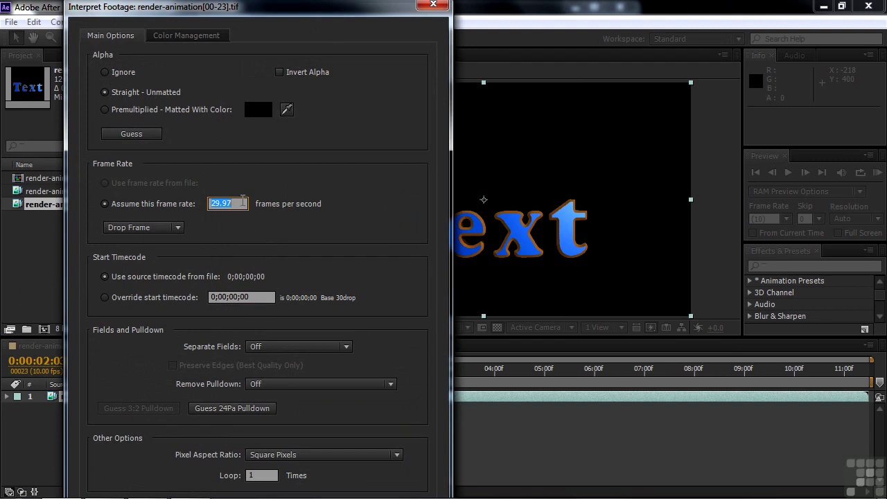
type("10")
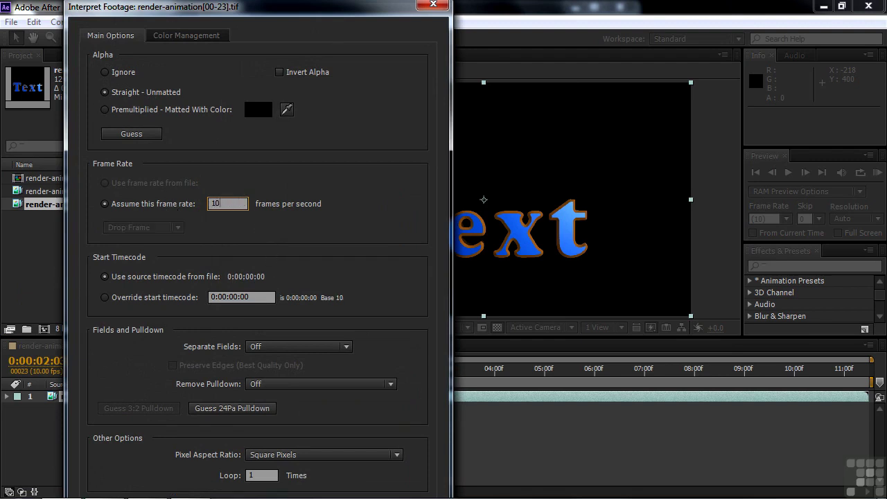
left_click(267, 476)
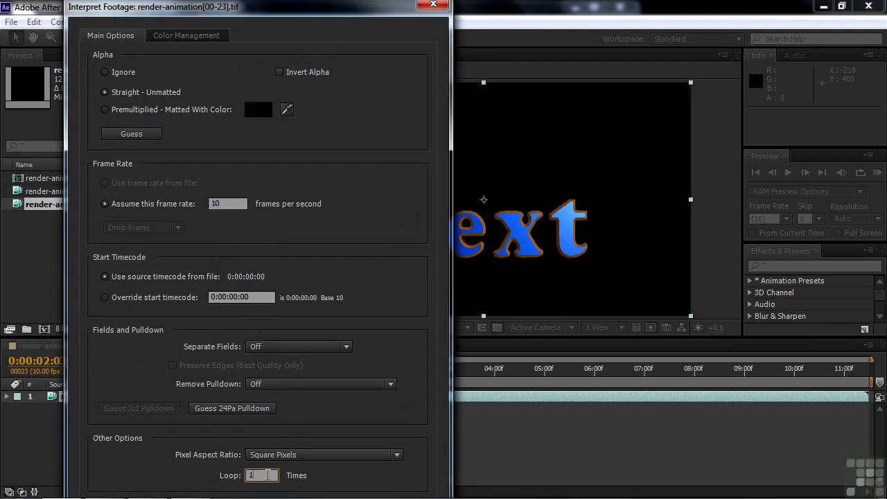
type("5")
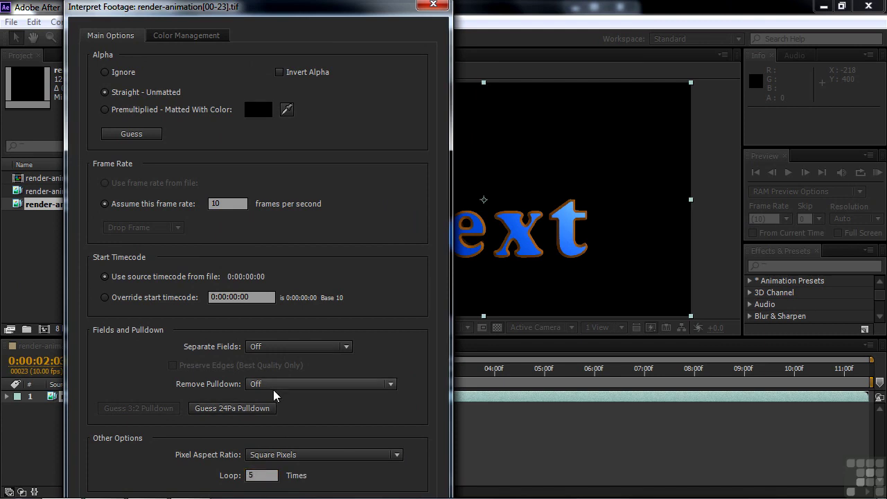
key("Return")
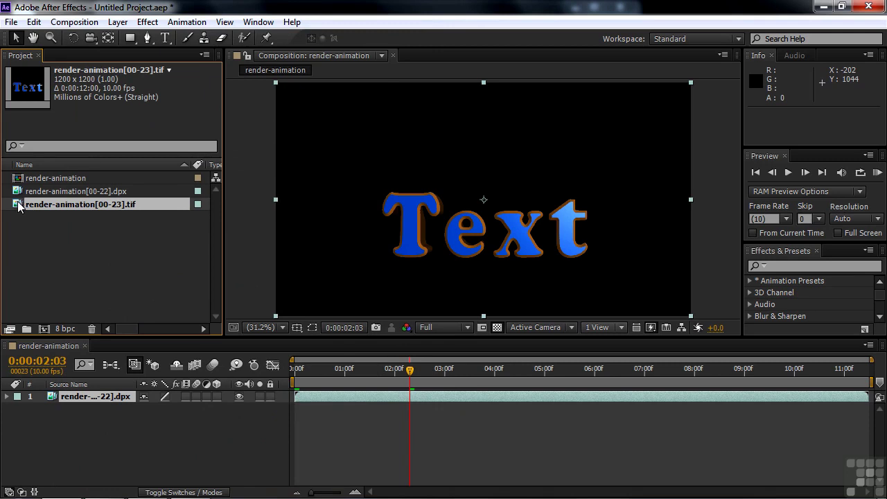
Create the render-animation 2 composition from the TIF footage and scrub through the rotation.
left_click_drag(20, 208, 43, 328)
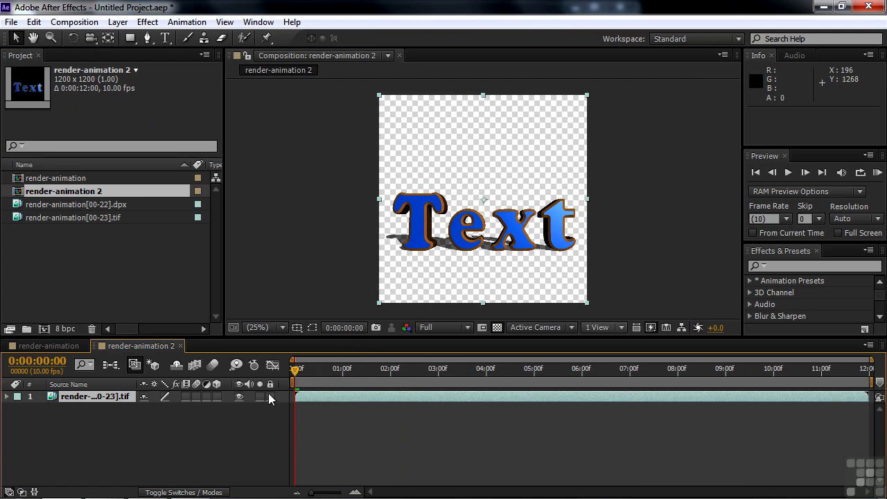
mouse_move(294, 374)
left_mouse_down()
mouse_move(579, 379)
mouse_move(304, 381)
left_mouse_up()
Add a Deep Blue Solid 1 layer beneath the TIF layer and preview the text over blue.
right_click(162, 421)
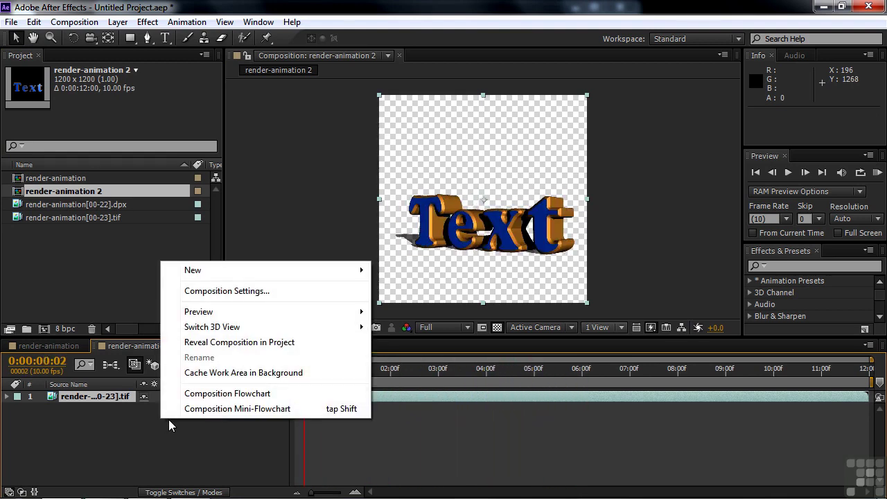
mouse_move(231, 271)
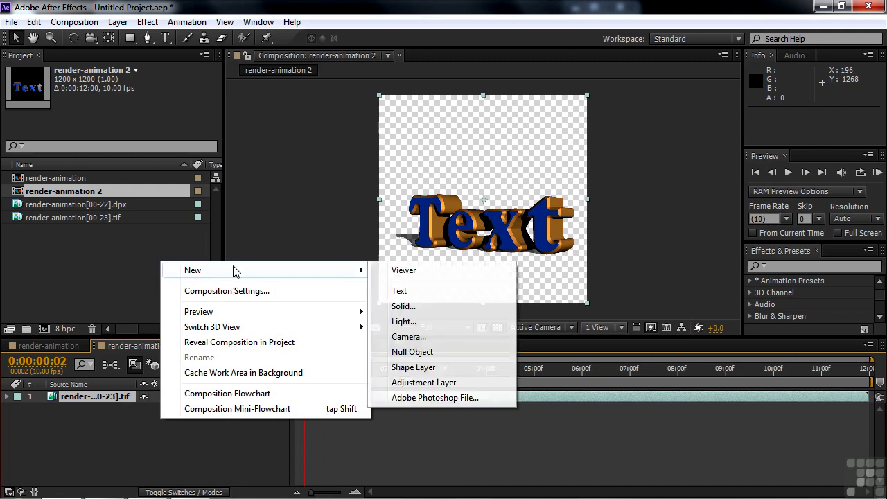
left_click(408, 306)
left_click(153, 240)
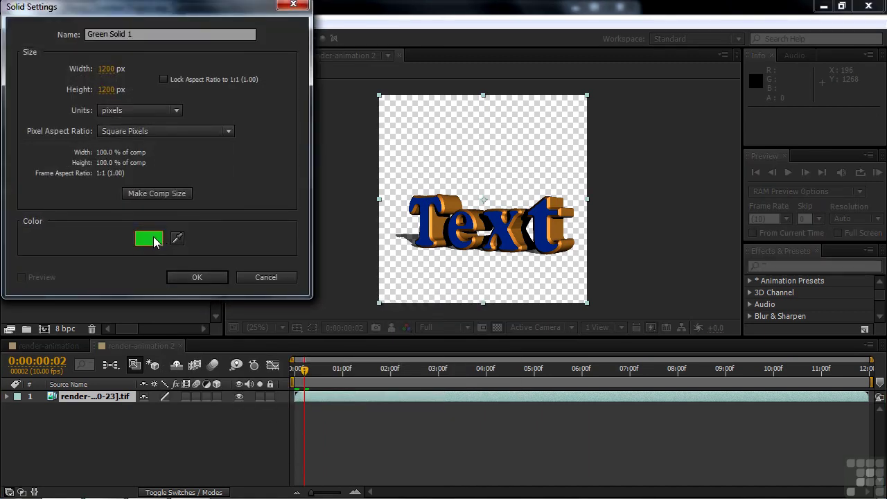
left_click(207, 90)
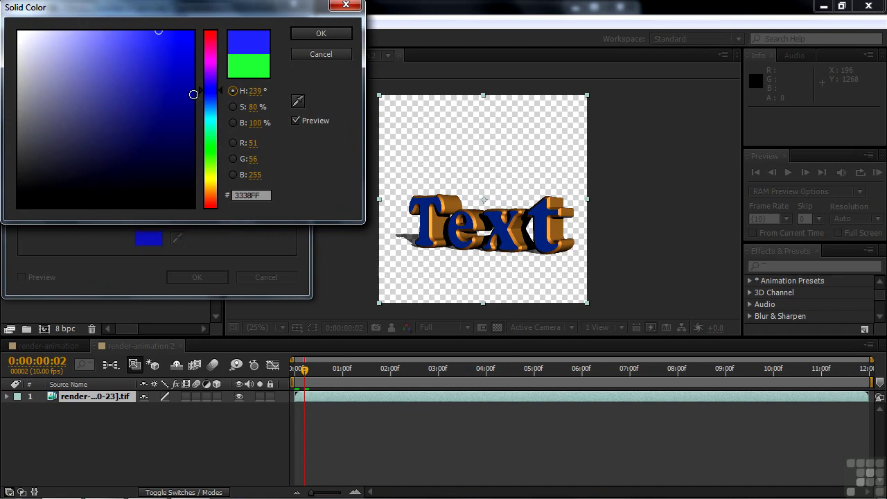
left_click(186, 101)
left_click(322, 33)
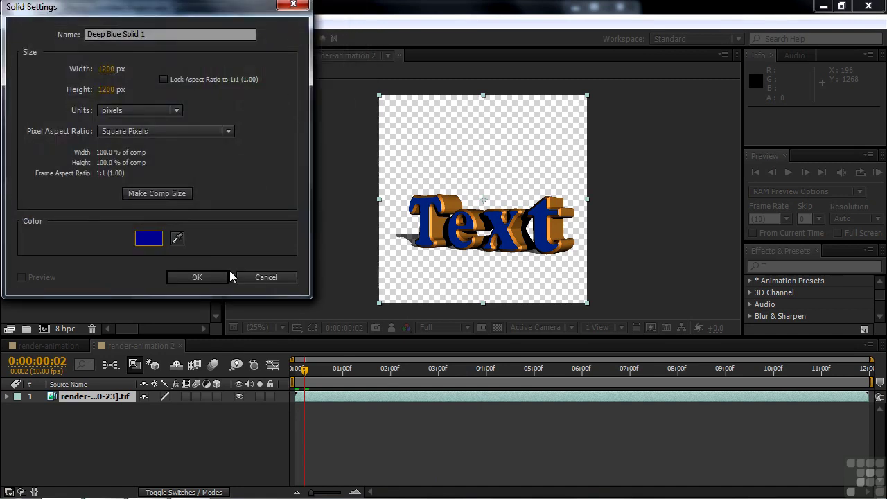
left_click(202, 276)
left_click_drag(114, 397, 111, 414)
left_click_drag(303, 374, 508, 381)
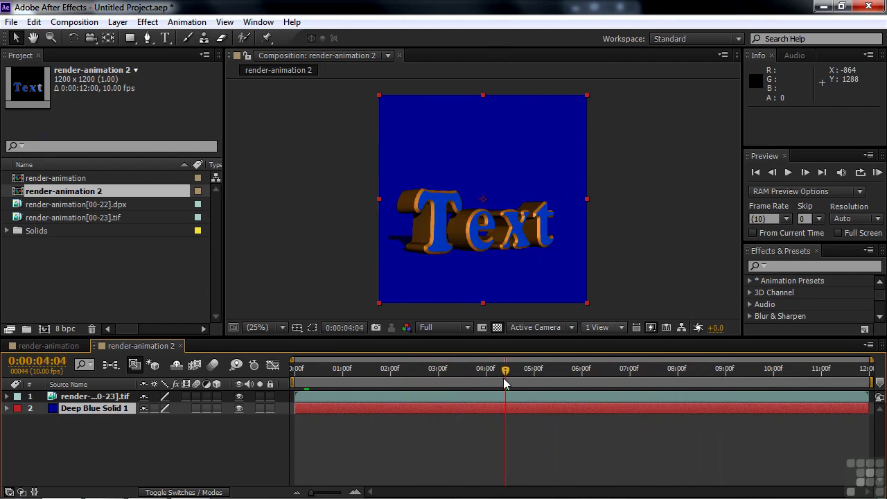